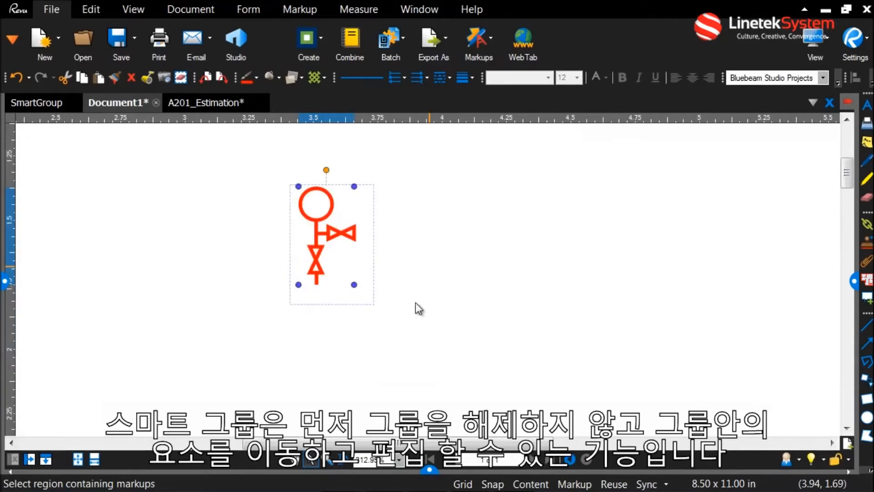
- Rotate the horizontal side valve inside the gauge group by 180 degrees and attach it to the left side of the stem, without ungrouping
{"action": "left_click", "coordinate": [327, 459]}
{"action": "left_click", "coordinate": [357, 215]}
{"action": "left_click", "coordinate": [357, 214]}
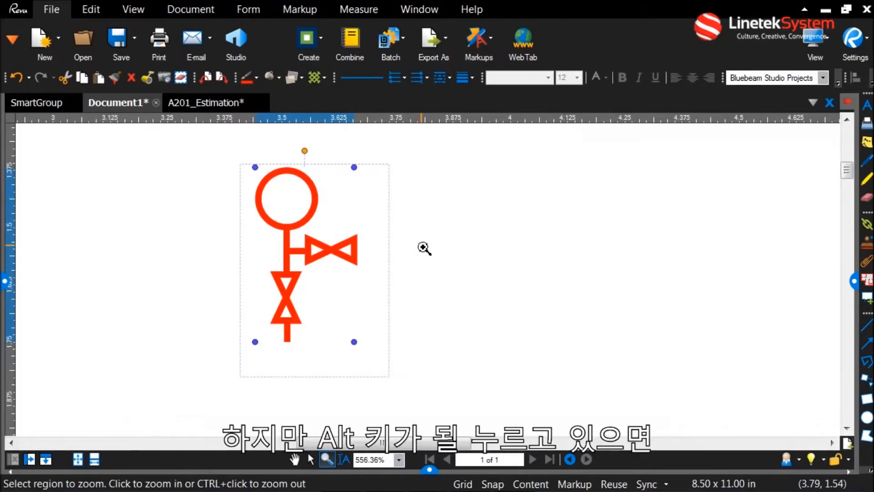
{"action": "key", "text": "alt"}
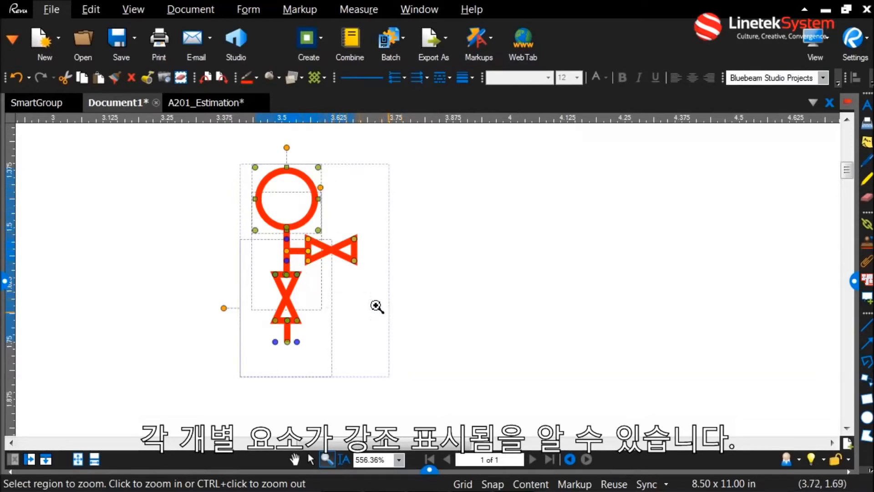
{"action": "left_click", "coordinate": [311, 459]}
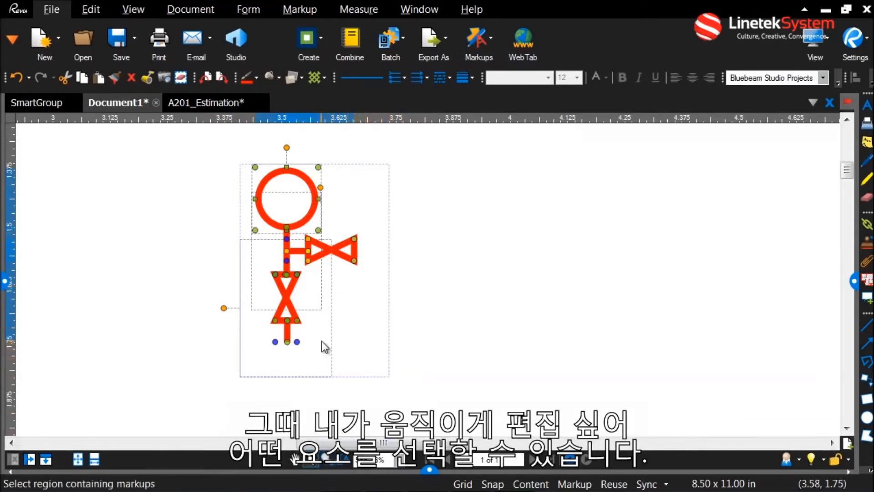
{"action": "left_click", "coordinate": [335, 250]}
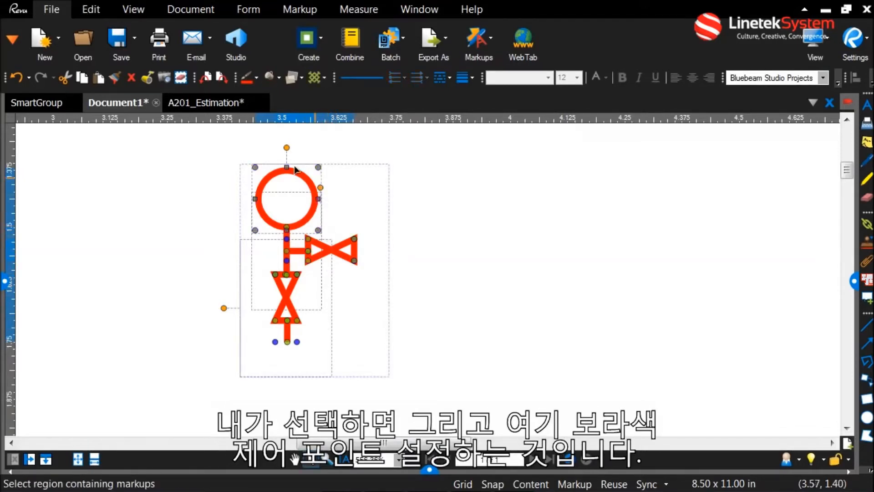
{"action": "left_click", "coordinate": [323, 249]}
{"action": "left_click", "coordinate": [328, 251]}
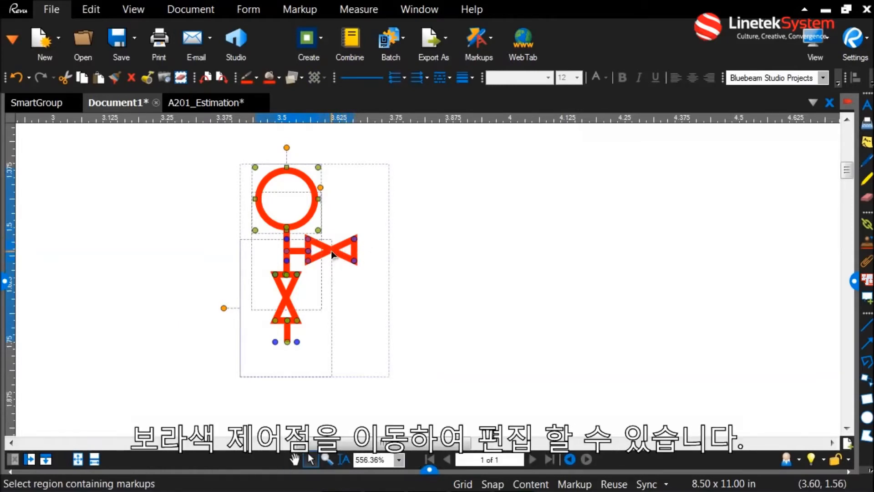
{"action": "left_click_drag", "start_coordinate": [333, 253], "coordinate": [243, 253]}
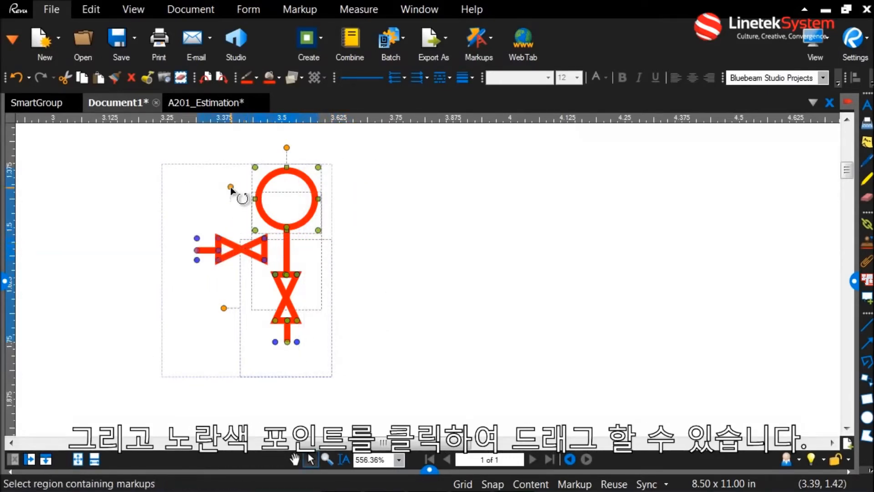
{"action": "left_click_drag", "start_coordinate": [231, 190], "coordinate": [230, 322]}
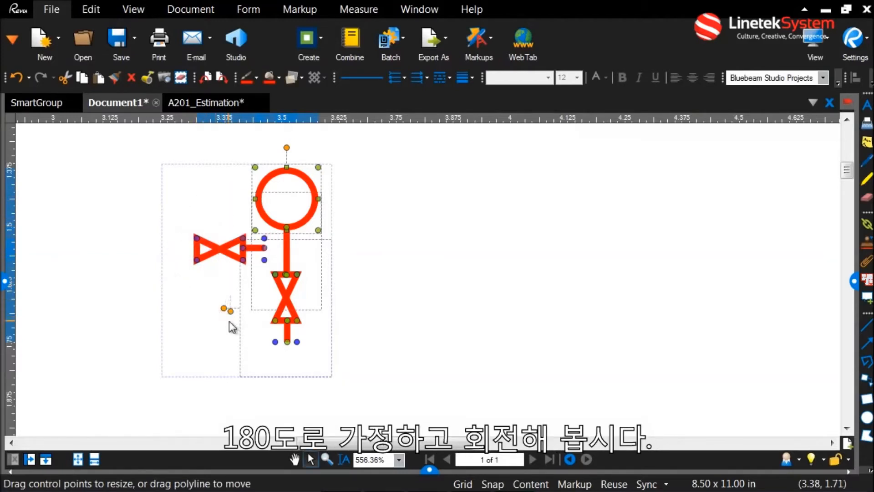
{"action": "left_click_drag", "start_coordinate": [221, 253], "coordinate": [243, 250]}
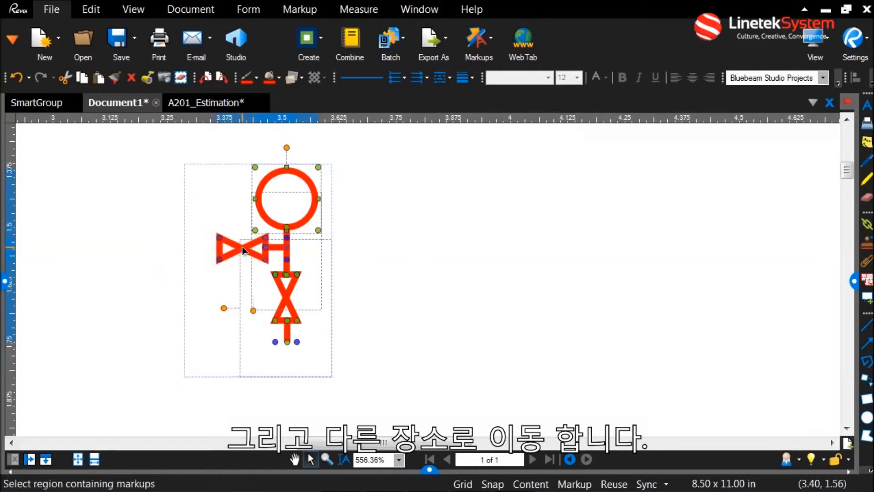
- Change the line color of the side valve in the gauge group to blue, then deselect it
{"action": "left_click", "coordinate": [258, 79]}
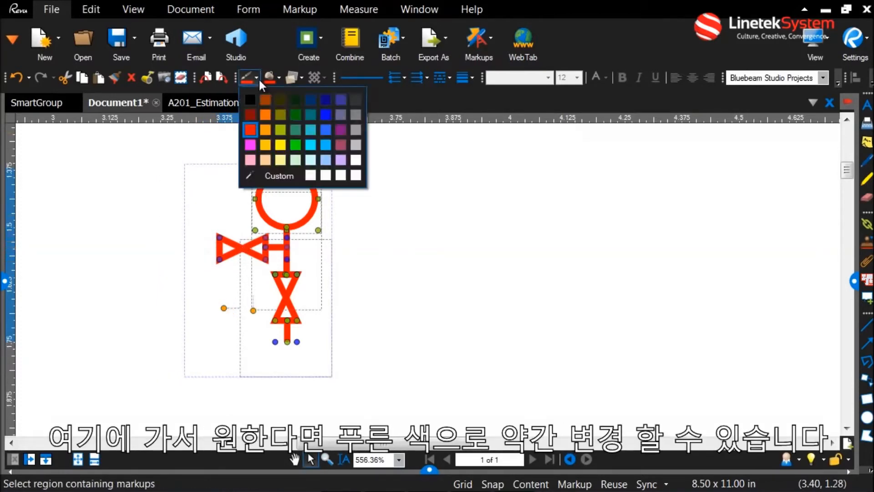
{"action": "left_click", "coordinate": [325, 116]}
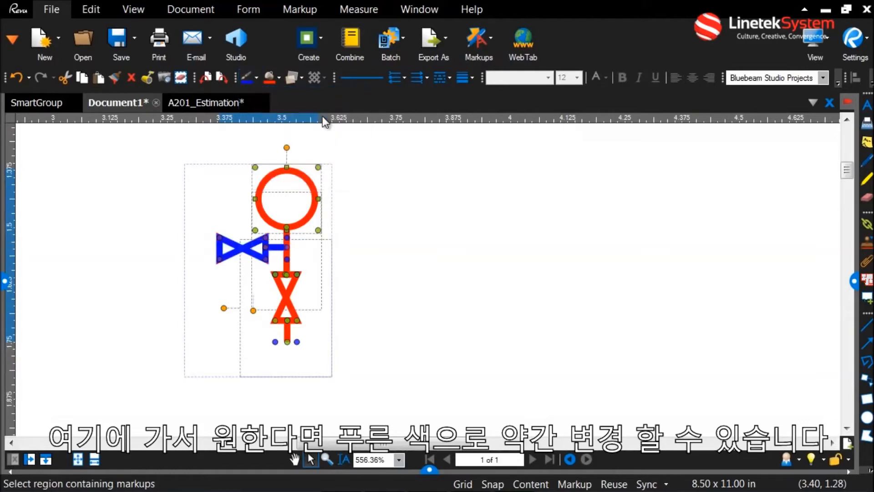
{"action": "left_click", "coordinate": [384, 190]}
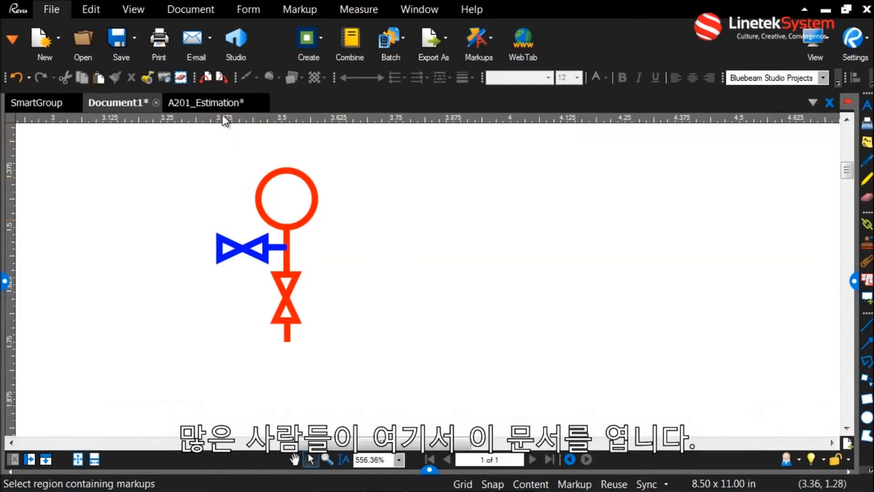
- View the lower wing of the floor plan in A201_Estimation and show its markups list
{"action": "left_click", "coordinate": [229, 105]}
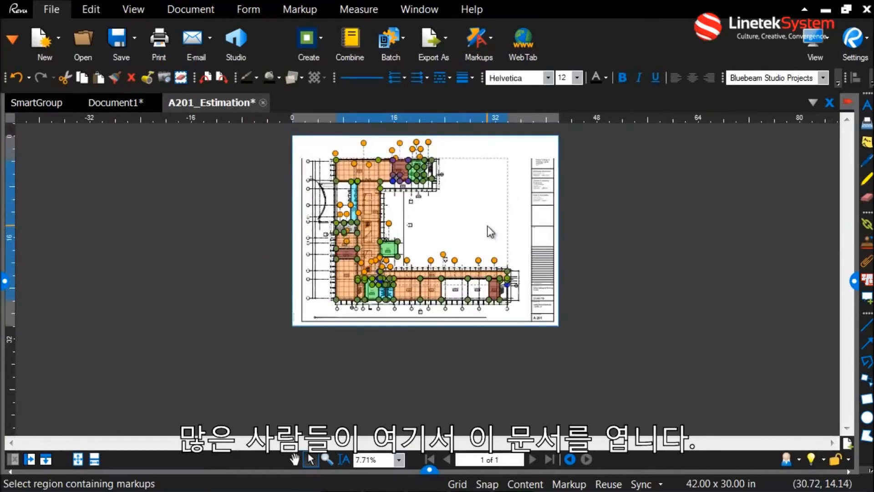
{"action": "scroll", "coordinate": [490, 233], "scroll_direction": "up", "scroll_amount": 5}
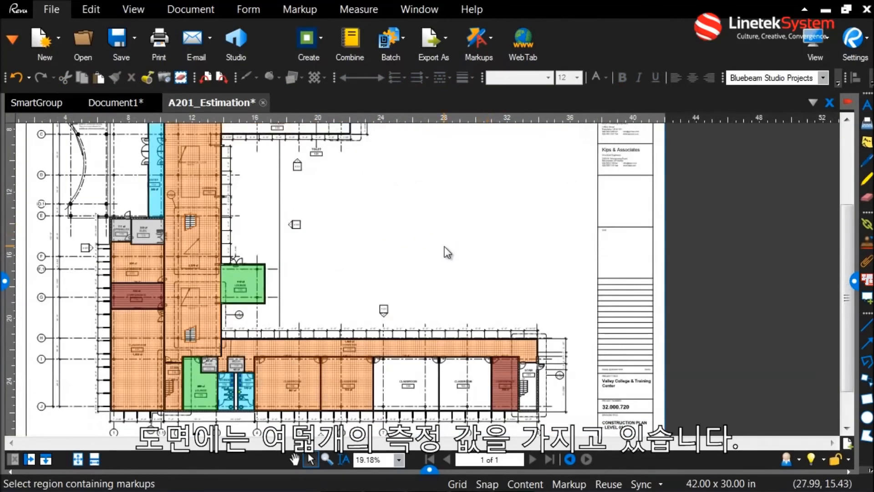
{"action": "scroll", "coordinate": [436, 252], "scroll_direction": "up", "scroll_amount": 1}
{"action": "left_click_drag", "start_coordinate": [437, 251], "coordinate": [548, 201]}
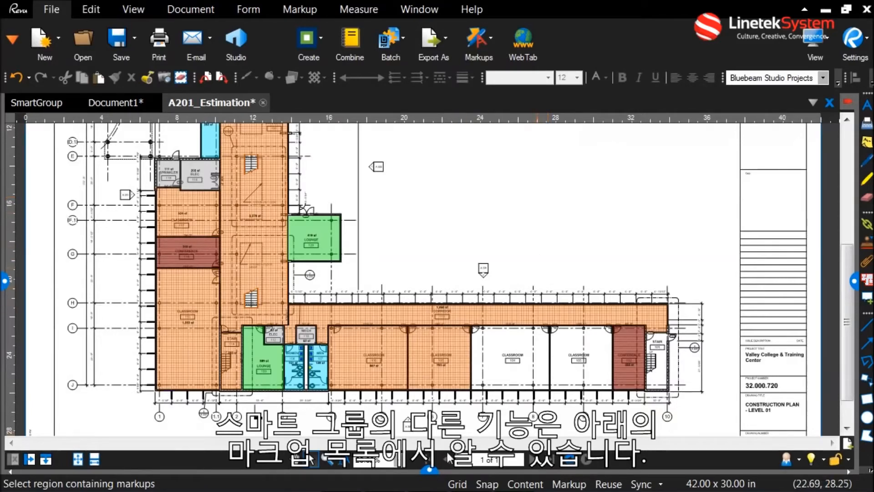
{"action": "left_click", "coordinate": [429, 469]}
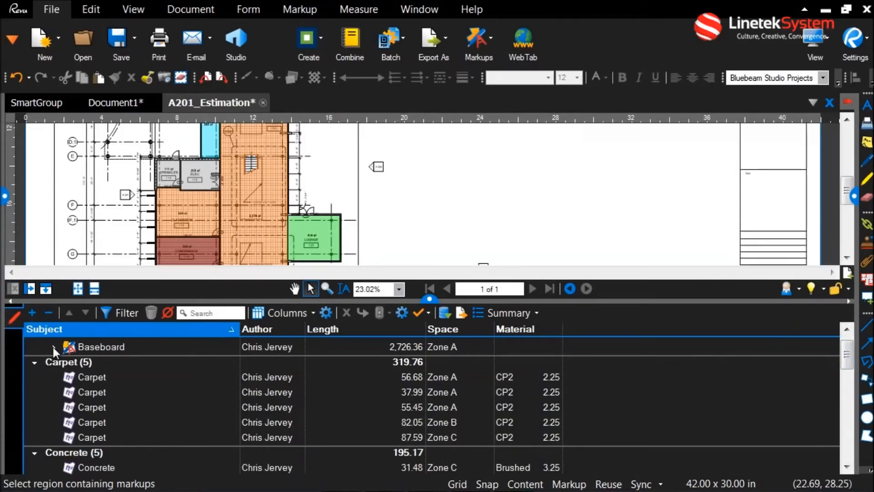
- Close A201_Estimation without saving its changes and reopen it from the recent files
{"action": "left_click", "coordinate": [263, 103]}
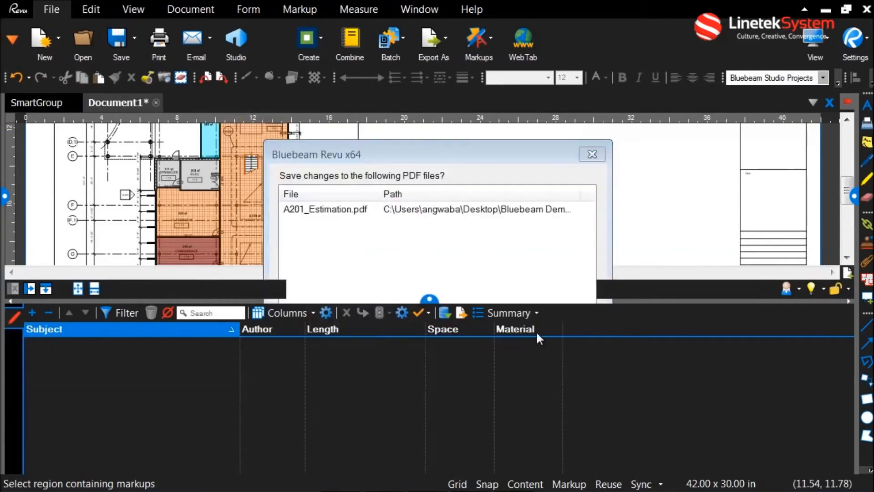
{"action": "left_click", "coordinate": [538, 335]}
{"action": "left_click", "coordinate": [5, 196]}
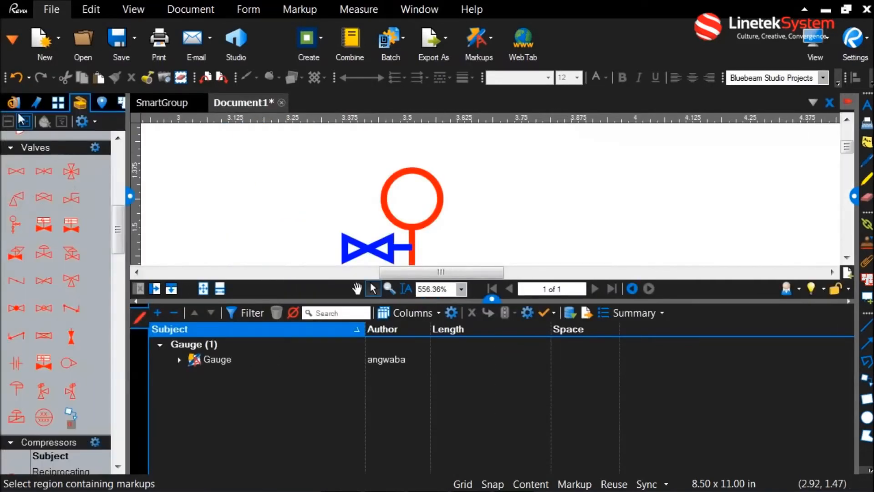
{"action": "left_click", "coordinate": [13, 103]}
{"action": "left_click_drag", "start_coordinate": [113, 176], "coordinate": [110, 371]}
{"action": "left_click", "coordinate": [92, 232]}
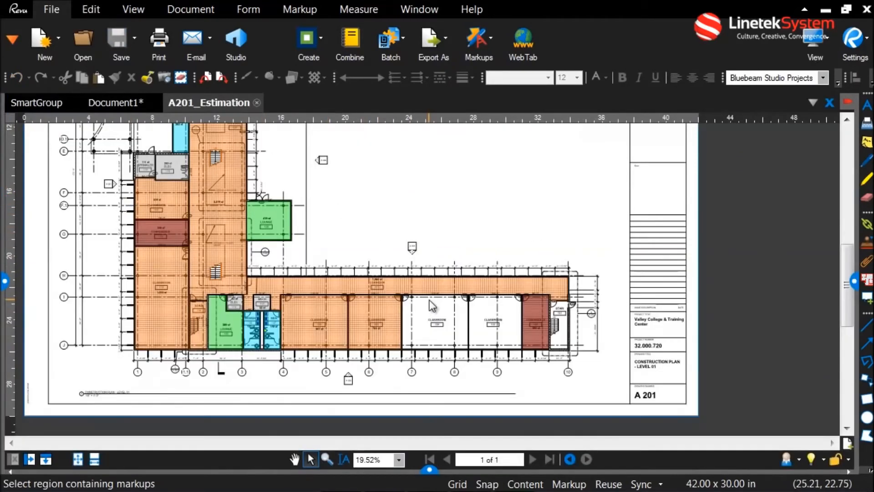
- Show the markups list of the reopened A201_Estimation drawing and look through the Baseboard entries
{"action": "left_click", "coordinate": [429, 300]}
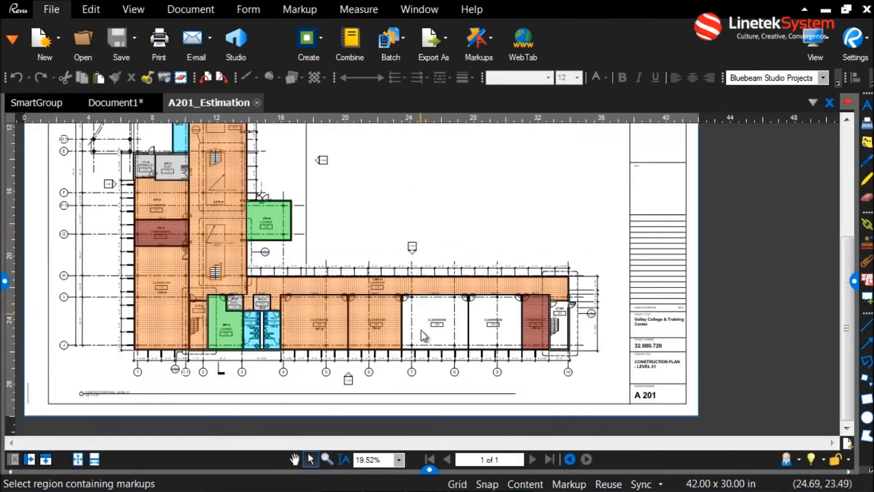
{"action": "left_click", "coordinate": [430, 469]}
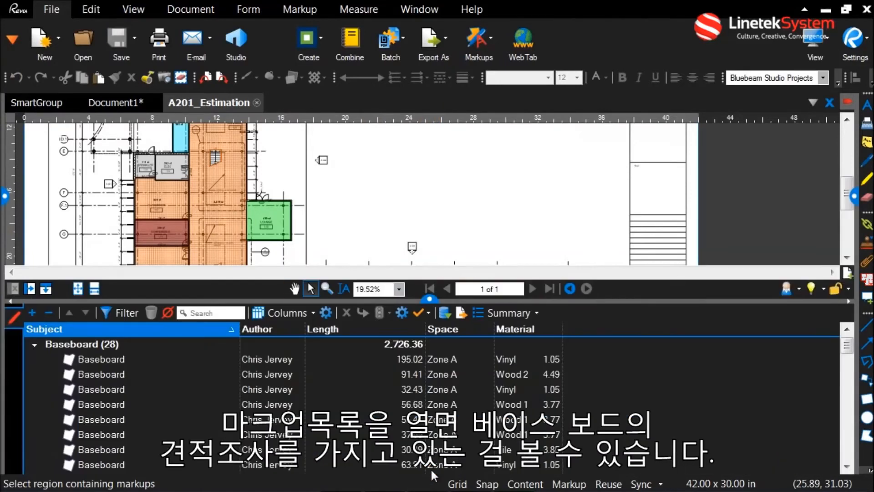
{"action": "scroll", "coordinate": [834, 357], "scroll_direction": "down", "scroll_amount": 3}
{"action": "scroll", "coordinate": [850, 358], "scroll_direction": "up", "scroll_amount": 3}
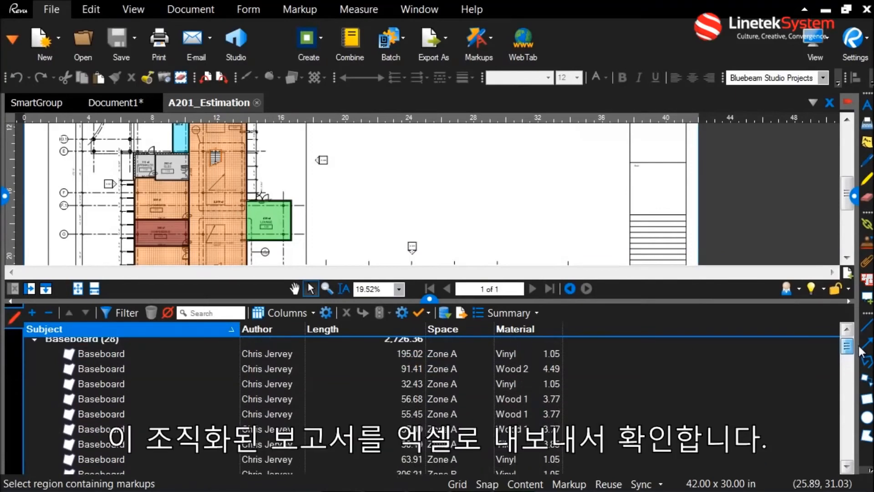
{"action": "scroll", "coordinate": [860, 350], "scroll_direction": "down", "scroll_amount": 1}
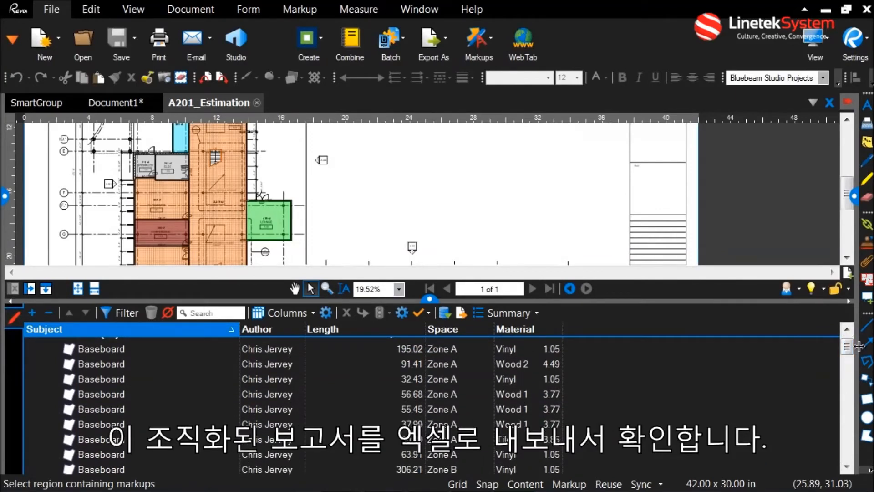
- Group all the Baseboard markups, from the first entry to the last, directly from the markups list
{"action": "left_click", "coordinate": [121, 349]}
{"action": "left_click", "coordinate": [848, 467]}
{"action": "left_click", "coordinate": [848, 467]}
{"action": "left_click", "coordinate": [848, 467]}
{"action": "scroll", "coordinate": [854, 474], "scroll_direction": "down", "scroll_amount": 4}
{"action": "scroll", "coordinate": [853, 470], "scroll_direction": "down", "scroll_amount": 2}
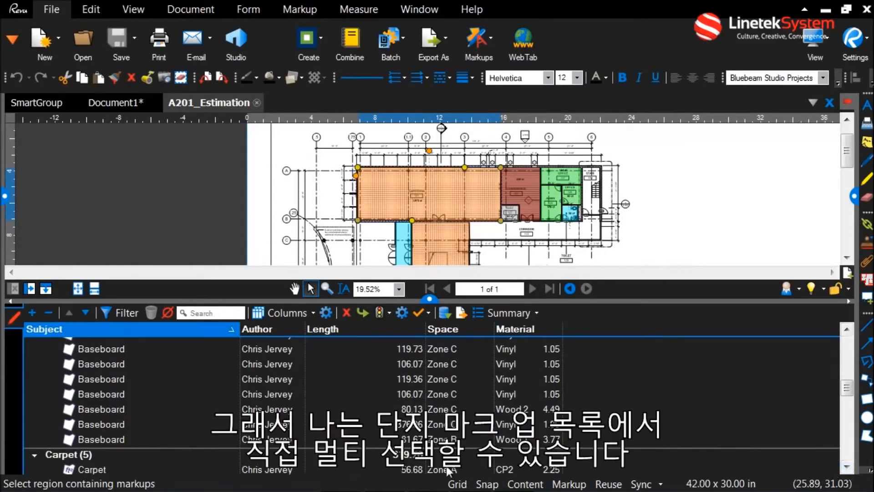
{"action": "left_click", "coordinate": [100, 438], "text": "shift"}
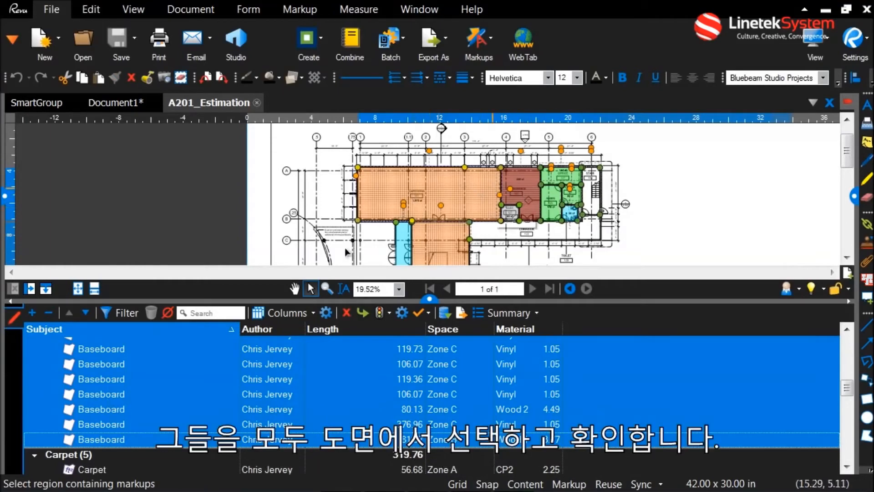
{"action": "right_click", "coordinate": [125, 366]}
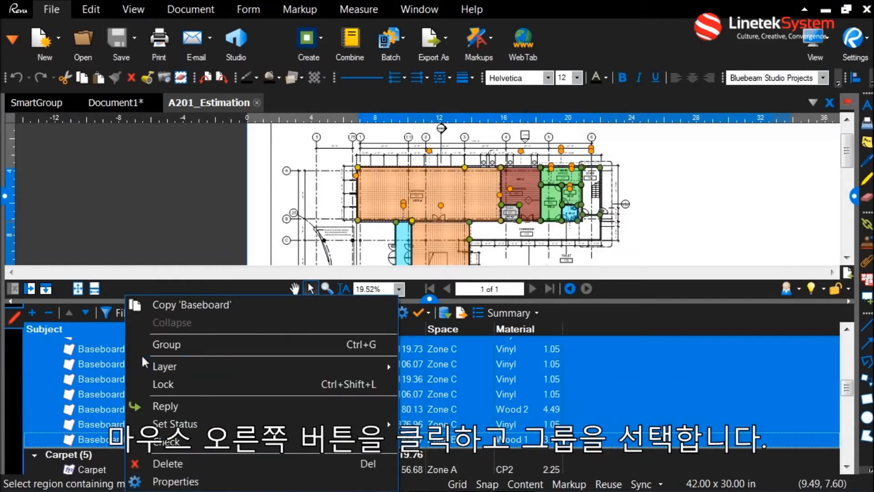
{"action": "left_click", "coordinate": [153, 350]}
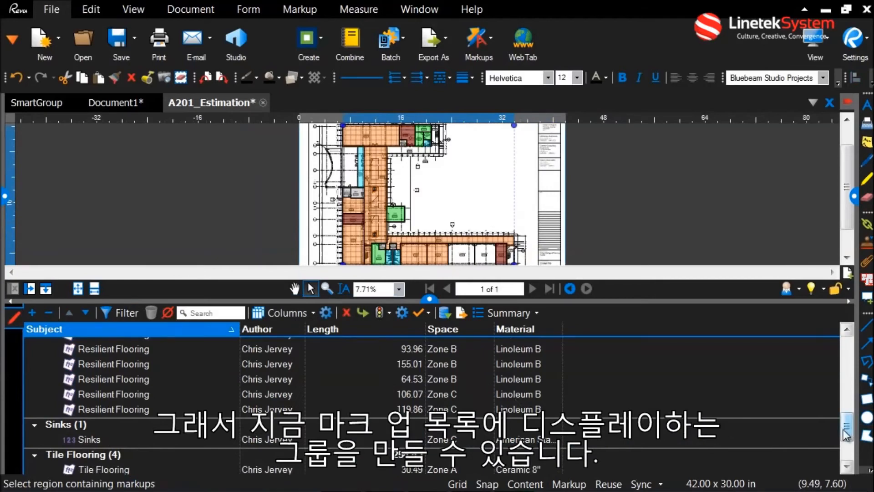
- Find the grouped Baseboard entry in the markups list and expand it to its individual elements
{"action": "left_click_drag", "start_coordinate": [846, 435], "coordinate": [862, 361]}
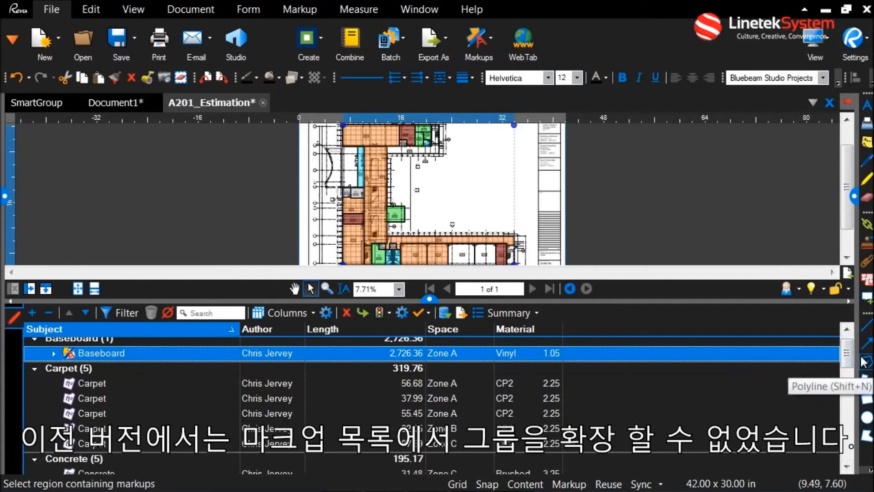
{"action": "left_click", "coordinate": [848, 467]}
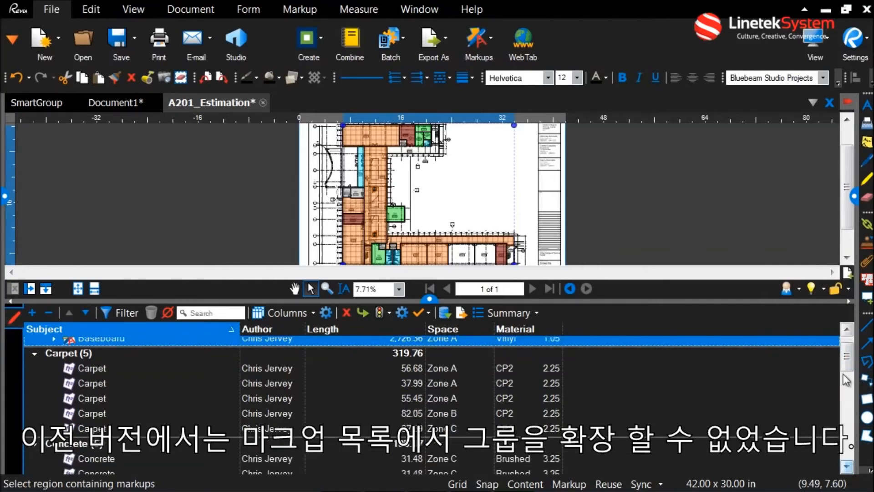
{"action": "left_click", "coordinate": [848, 330]}
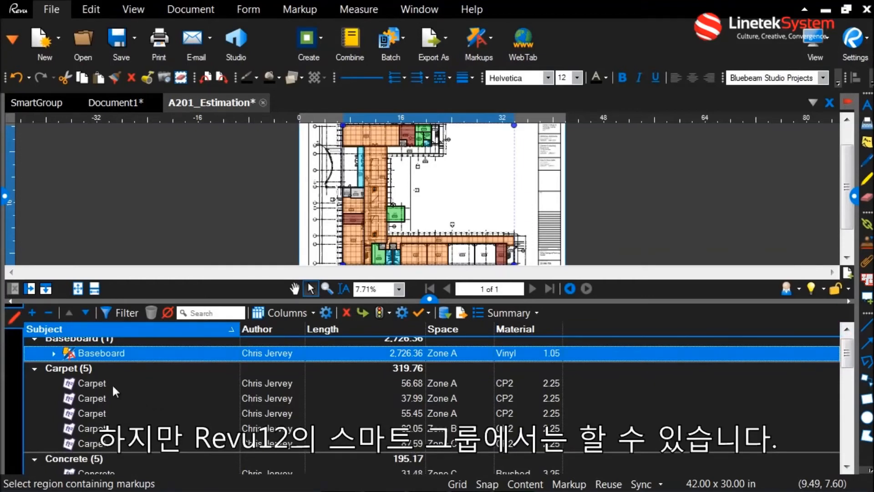
{"action": "left_click", "coordinate": [54, 354]}
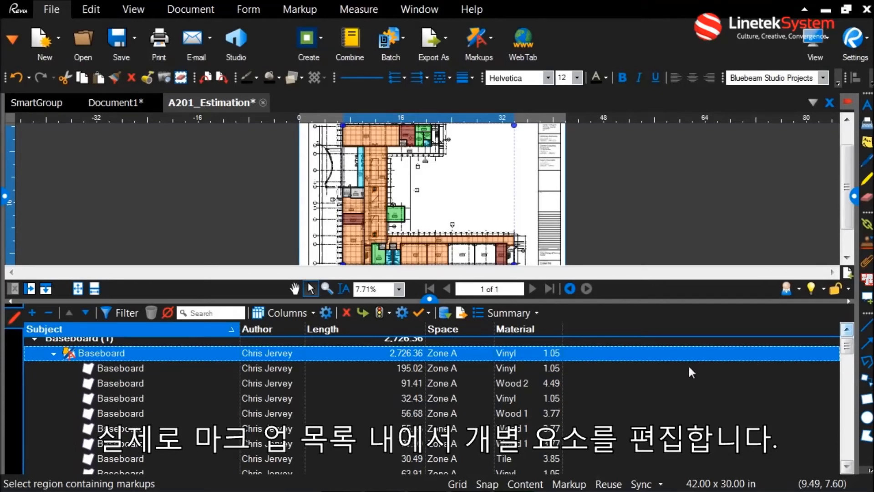
- Set the material of the group's first Baseboard element to Wood 1, the second to Vinyl and the third to Tile
{"action": "left_click", "coordinate": [539, 372]}
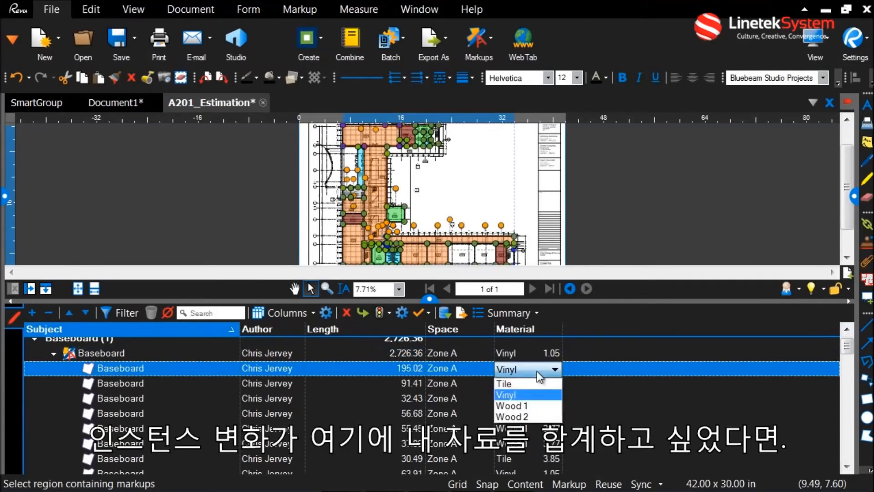
{"action": "left_click", "coordinate": [536, 397]}
{"action": "left_click", "coordinate": [528, 383]}
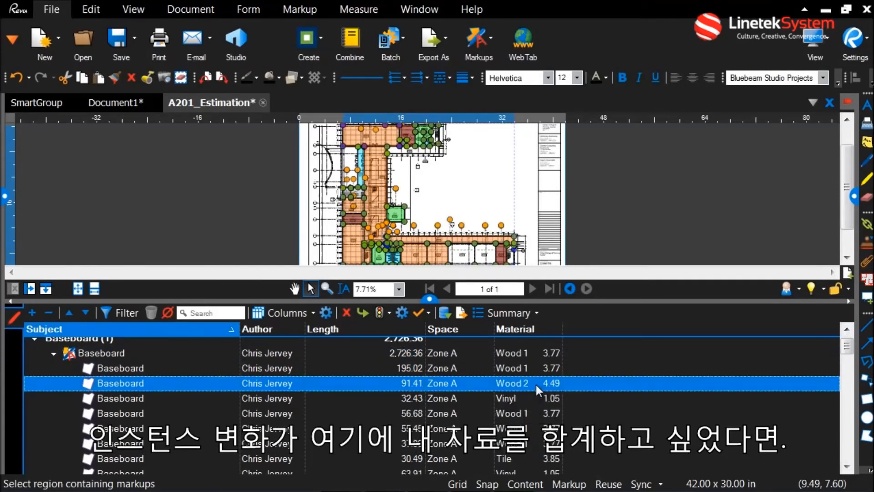
{"action": "left_click", "coordinate": [528, 383]}
{"action": "left_click", "coordinate": [533, 411]}
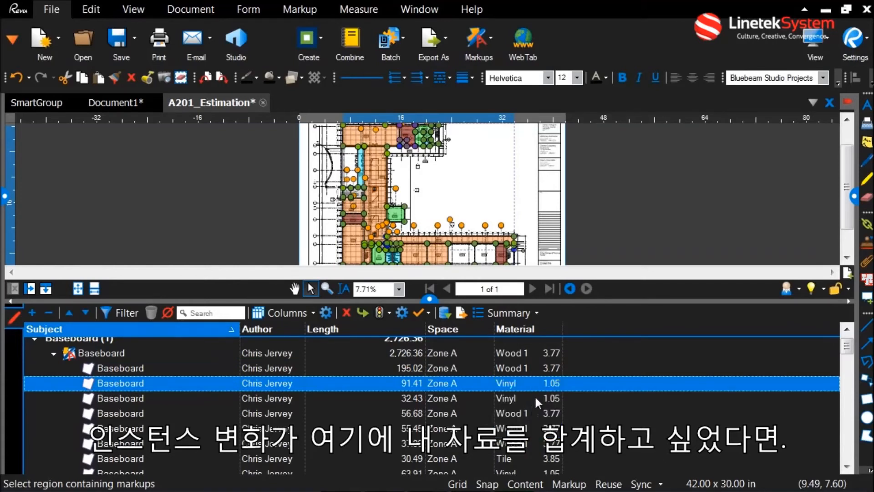
{"action": "left_click", "coordinate": [528, 398]}
{"action": "left_click", "coordinate": [528, 398]}
{"action": "left_click", "coordinate": [529, 414]}
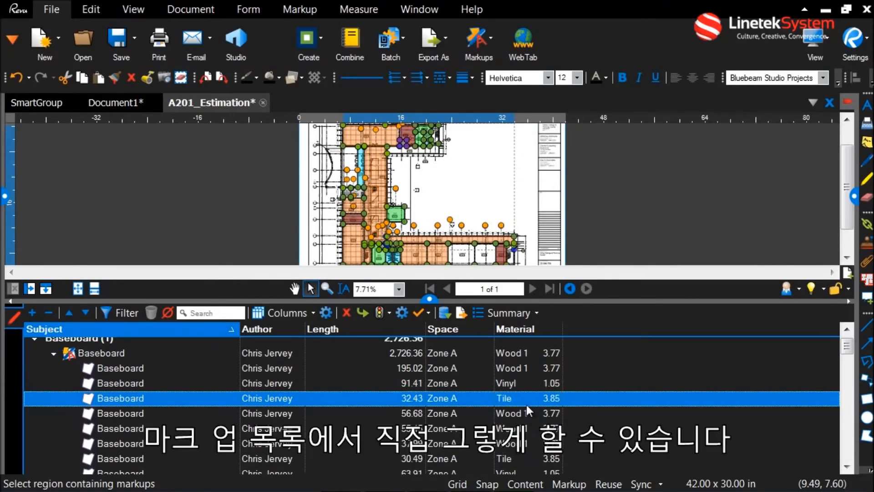
- Change the subject of the first element in the Baseboard group to Baseboard 1
{"action": "double_click", "coordinate": [146, 368]}
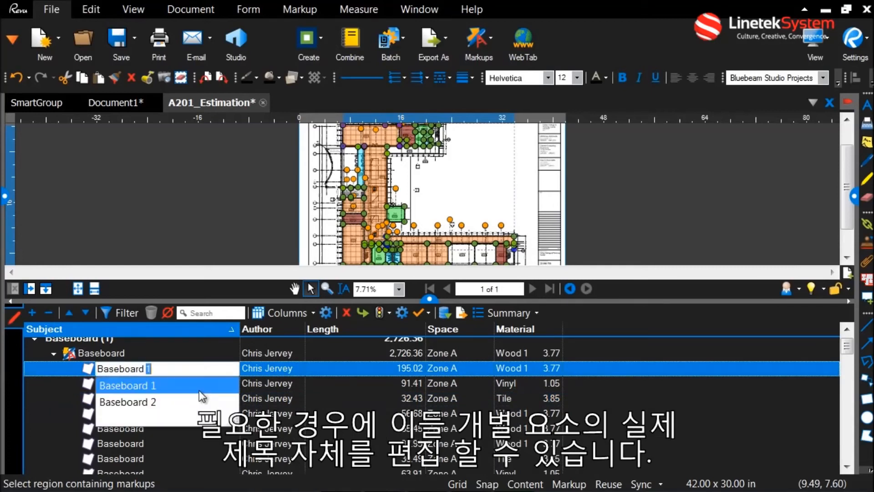
{"action": "left_click", "coordinate": [168, 387]}
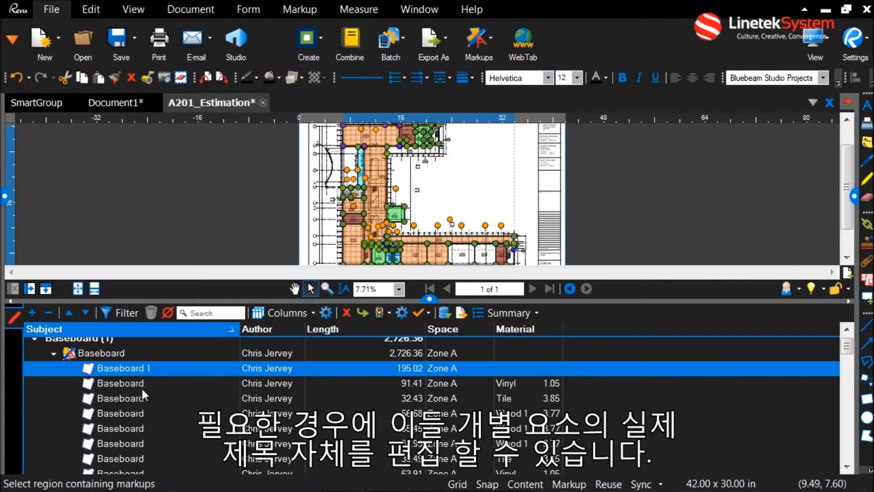